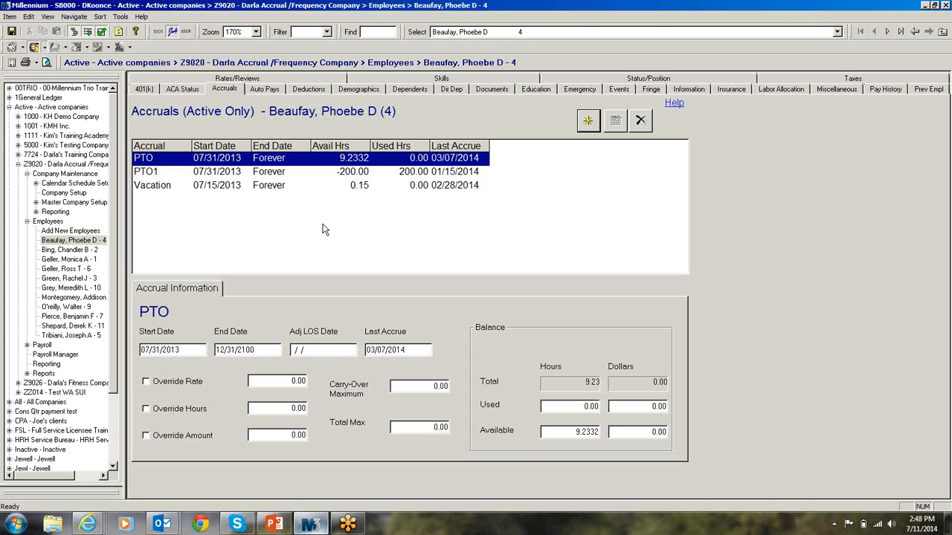
View the employee's Vacation accrual and the Accrue On options of the Vacation accrual in the Z9020 company setup
click(255, 192)
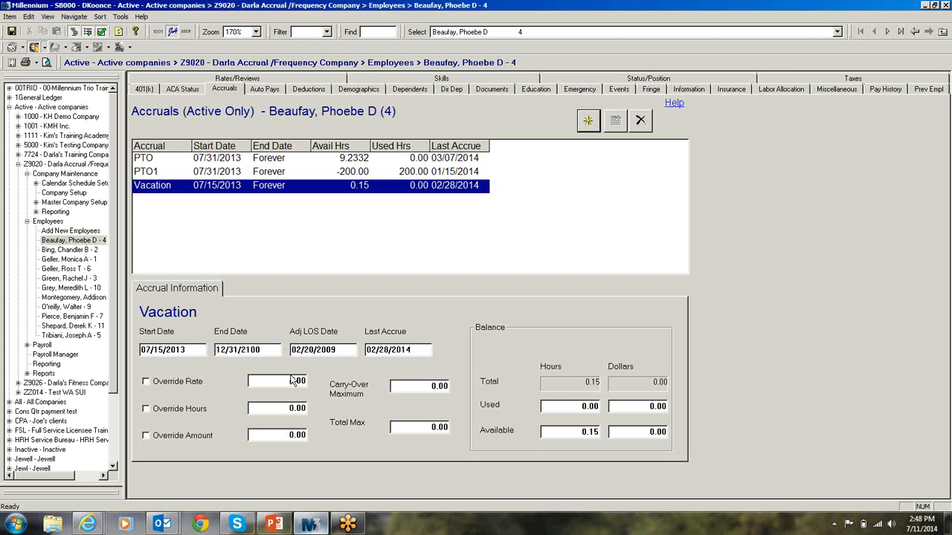
click(75, 202)
click(65, 192)
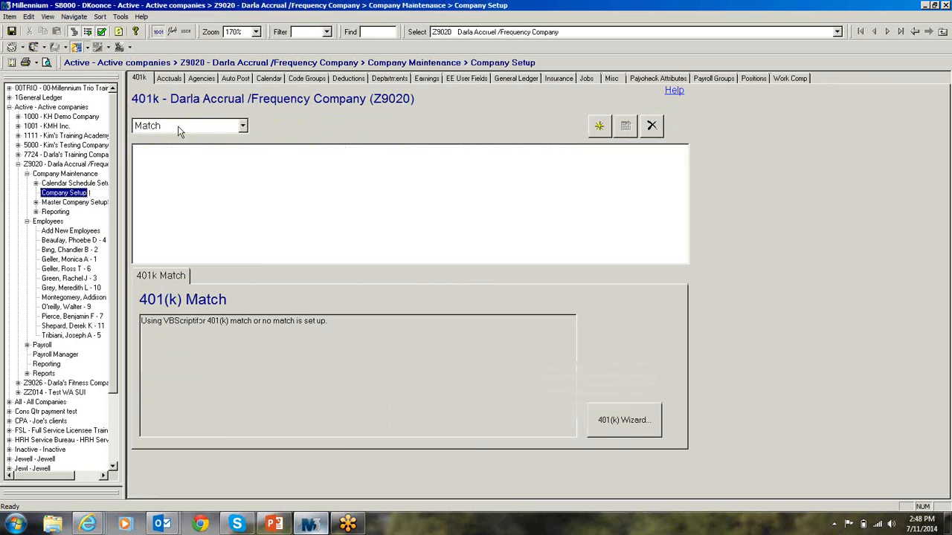
click(170, 78)
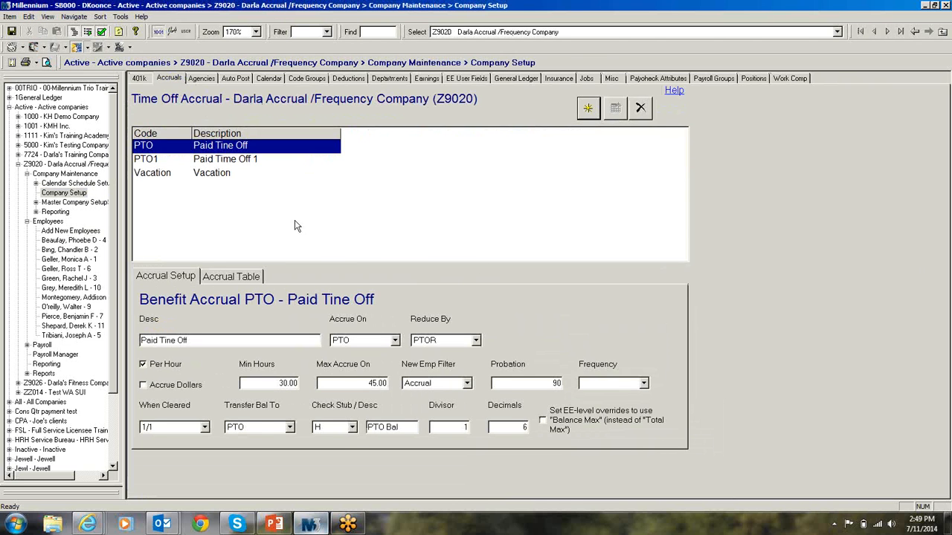
click(215, 176)
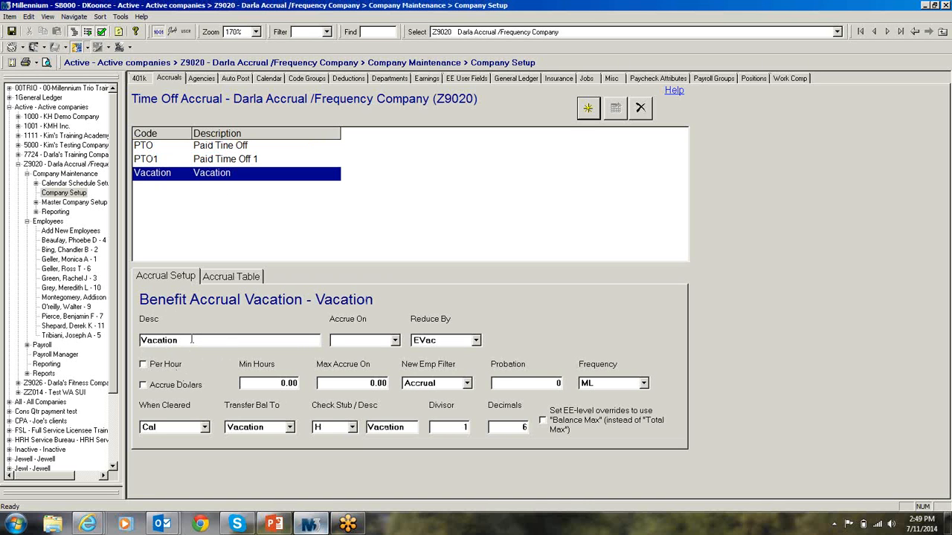
click(395, 341)
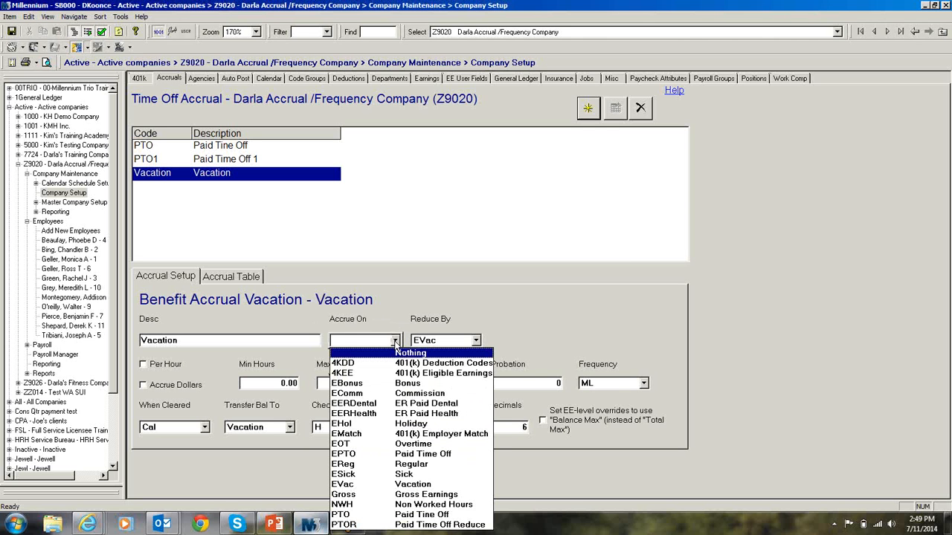
click(396, 345)
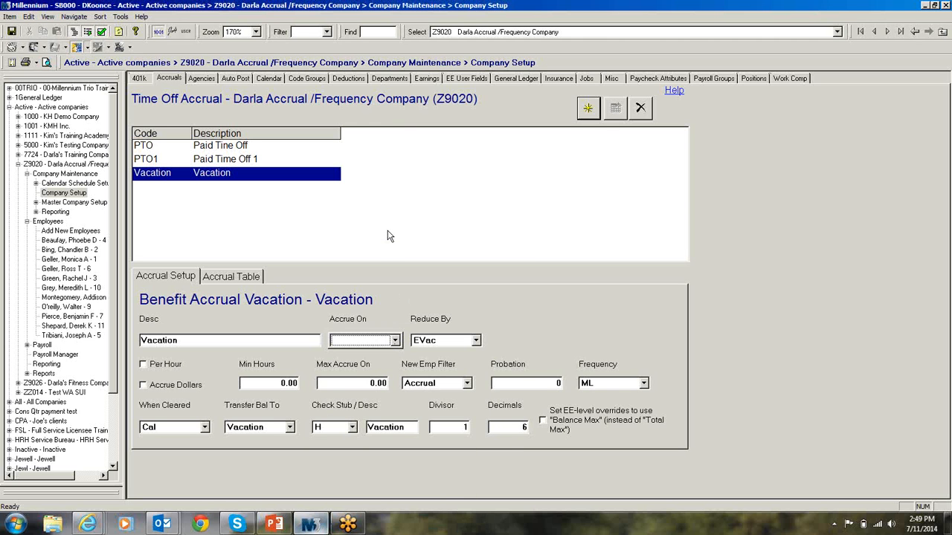
Review the earnings codes included in the company's PTO and PTOR code groups
click(308, 77)
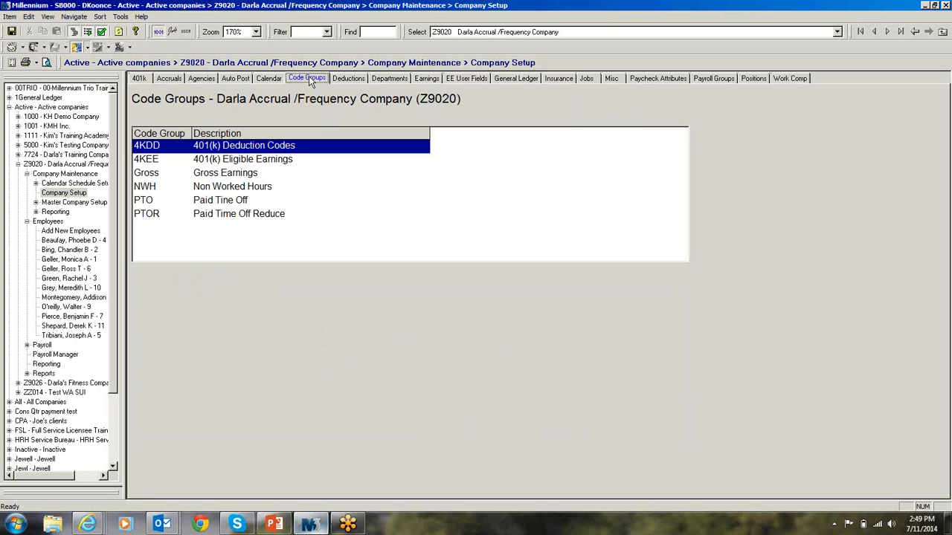
click(223, 202)
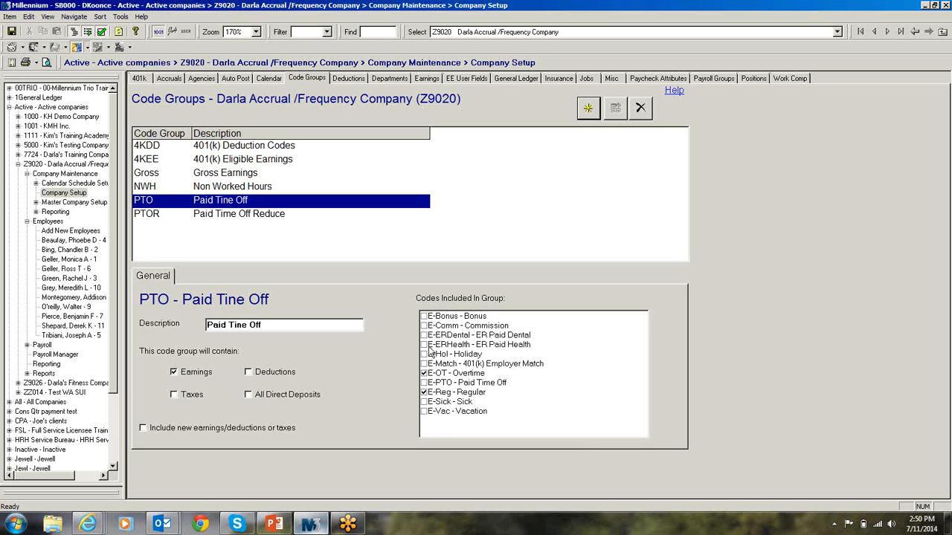
click(264, 218)
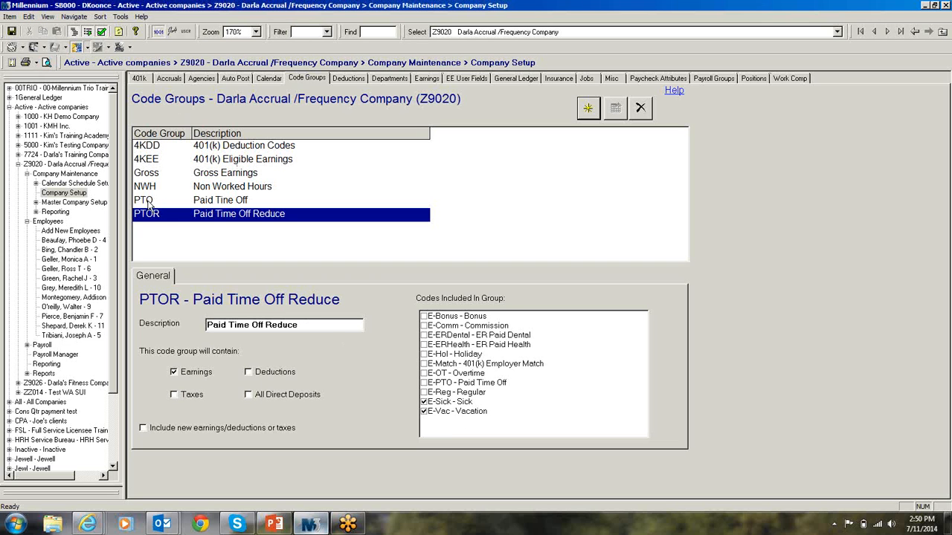
Review the Reduce By options of the company's Vacation accrual, keeping EVac selected
click(177, 78)
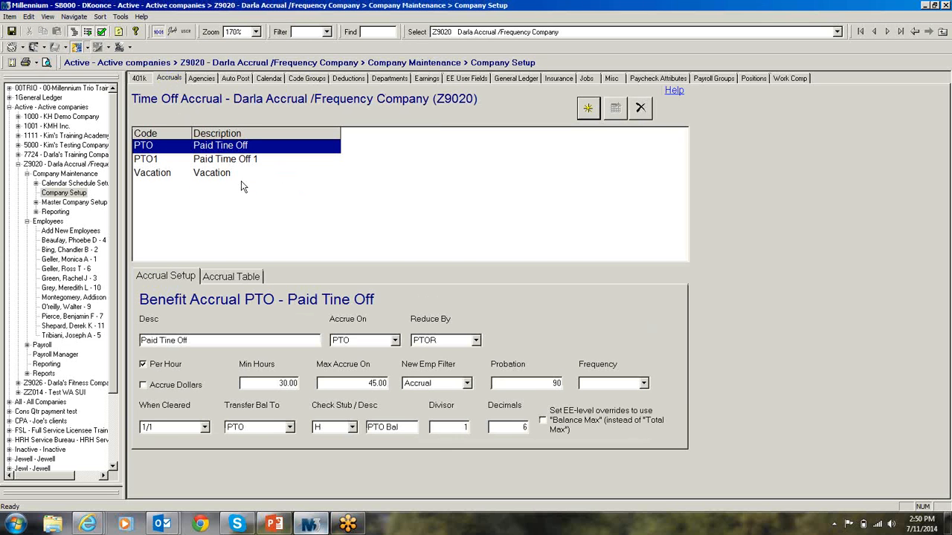
click(208, 162)
click(204, 172)
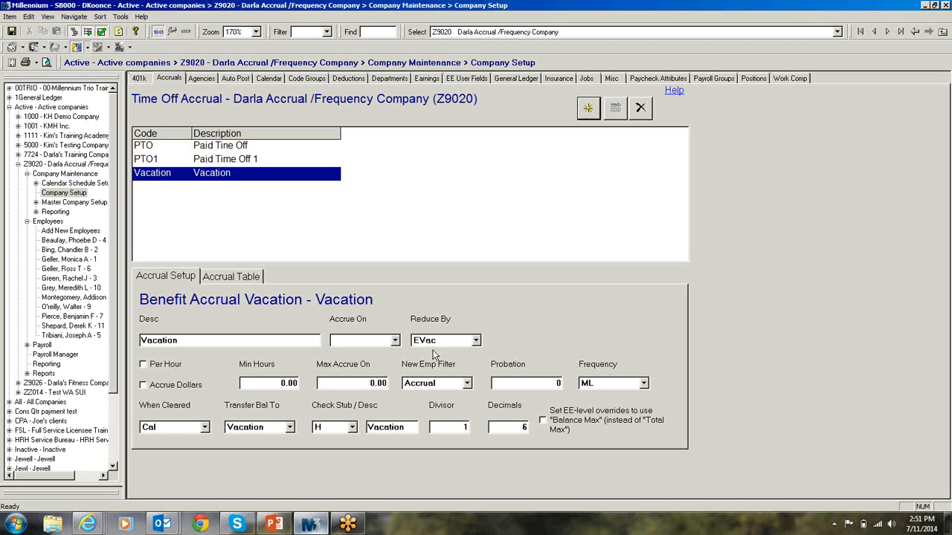
click(476, 340)
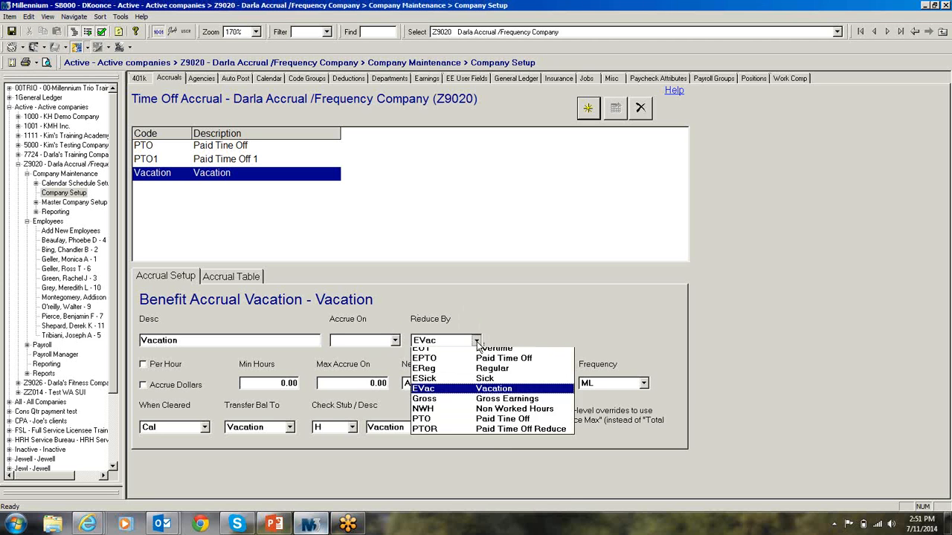
click(477, 341)
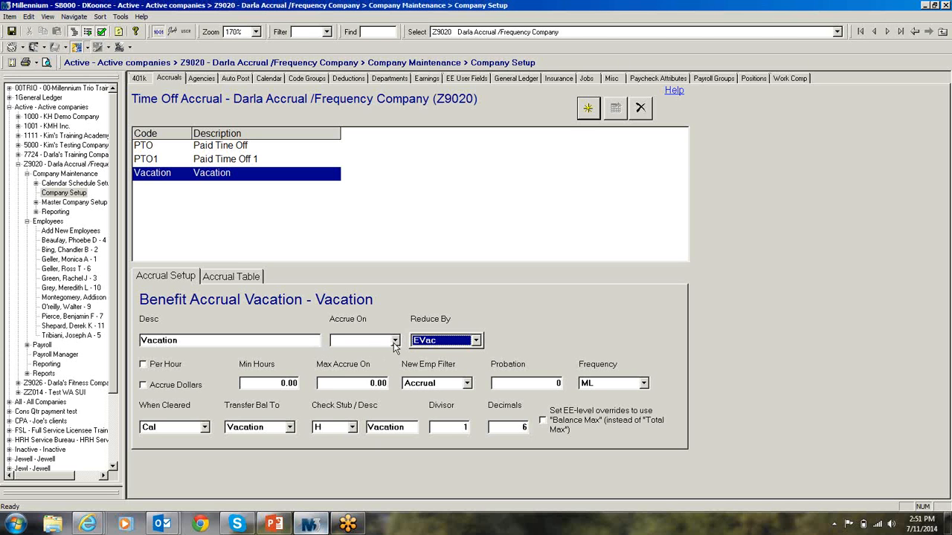
click(476, 340)
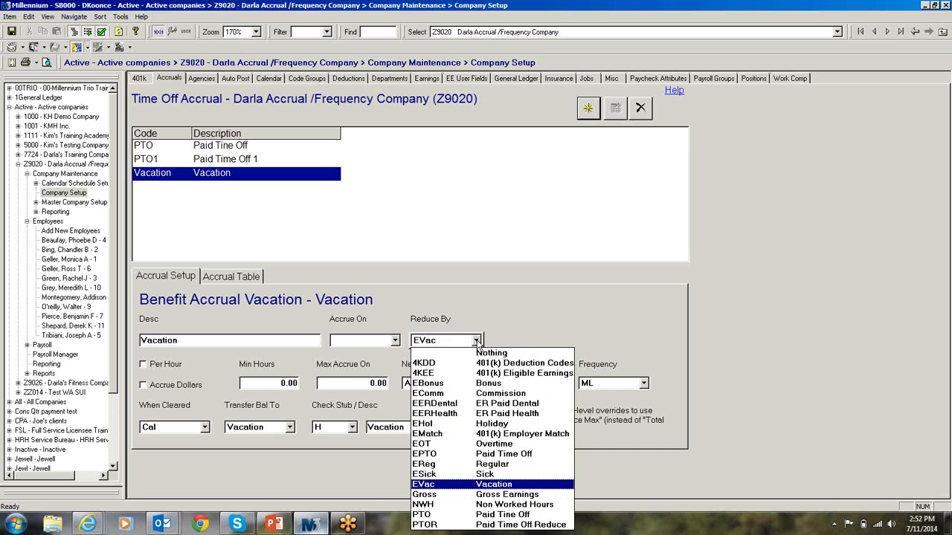
click(491, 486)
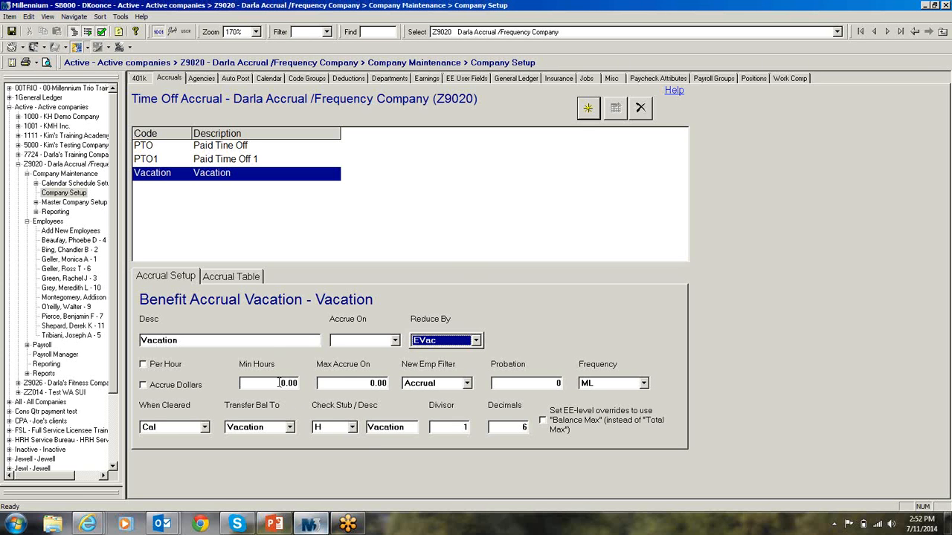
Set the Vacation accrual's Min Hours to 35.00 and Max Accrue On to 45.00, and save the record
click(279, 382)
text(35.00)
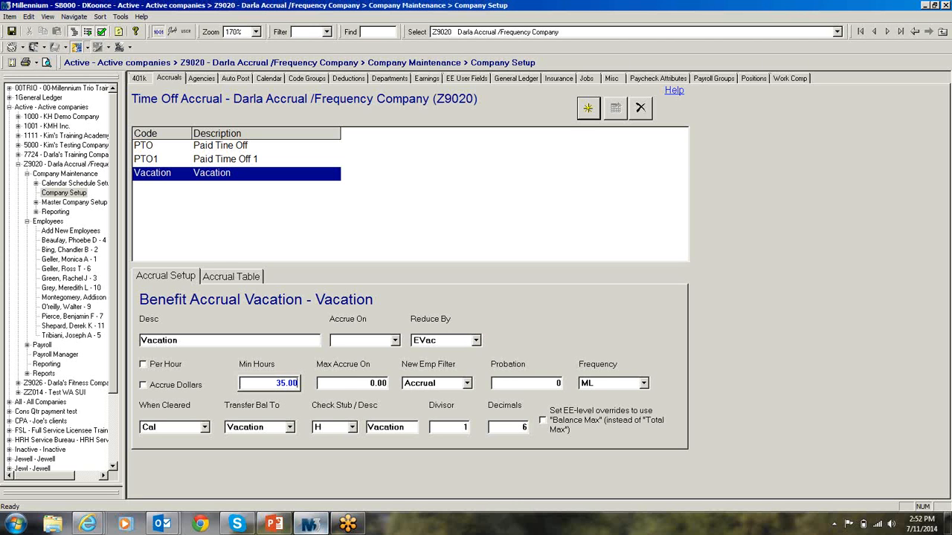
click(368, 385)
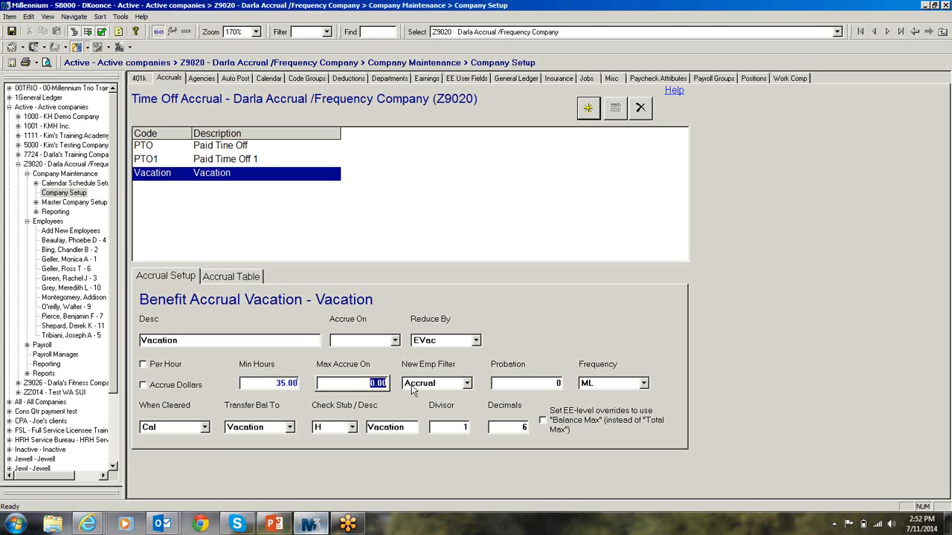
text(45.00)
key(ctrl+s)
Check the accruals of the first listed employee and the PTO accrual settings in the company setup
click(69, 241)
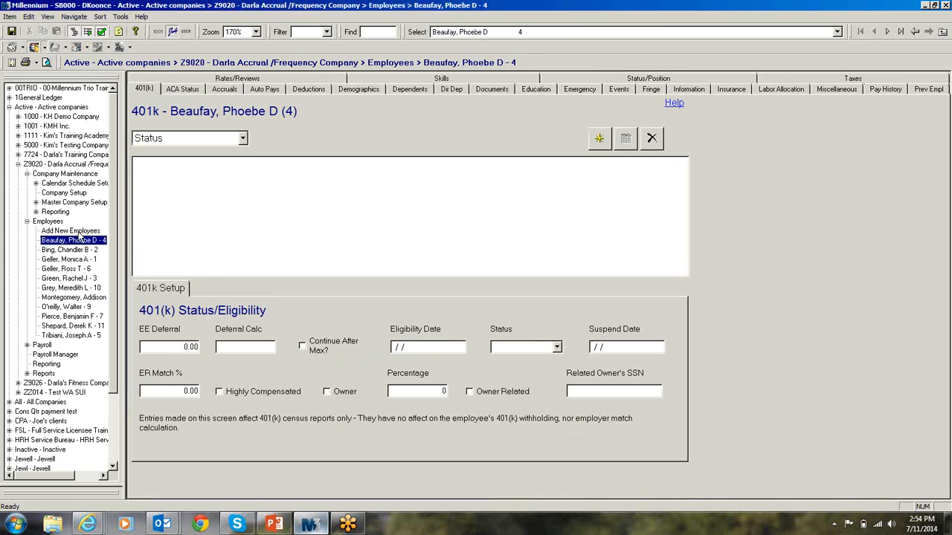
click(226, 90)
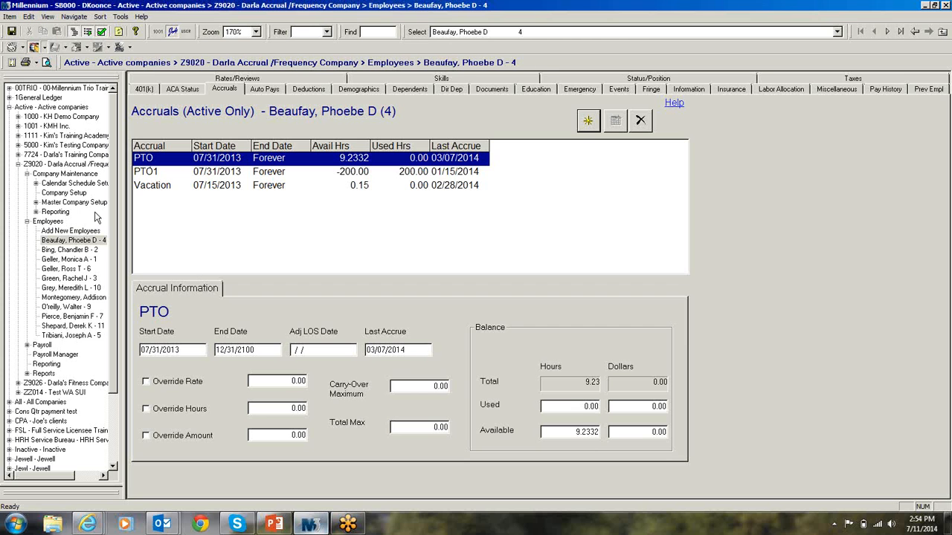
click(65, 194)
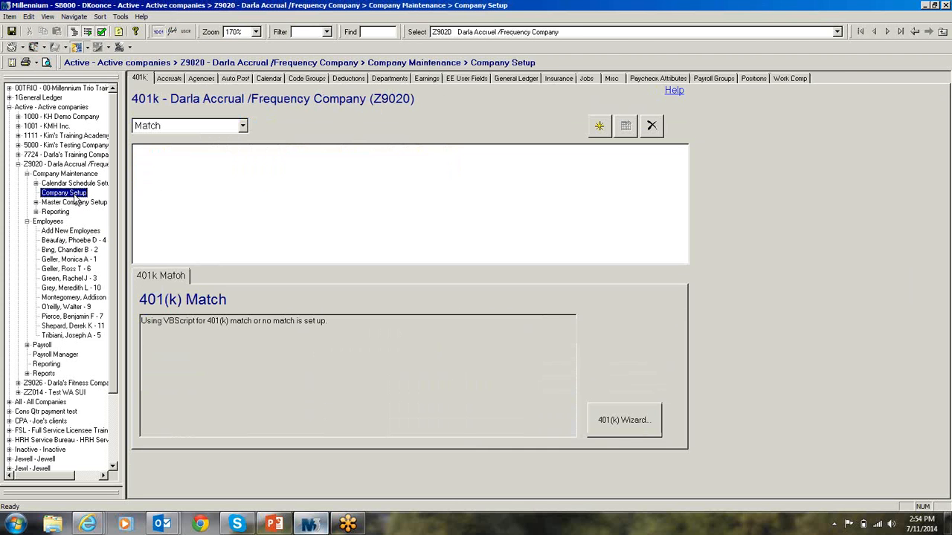
click(167, 80)
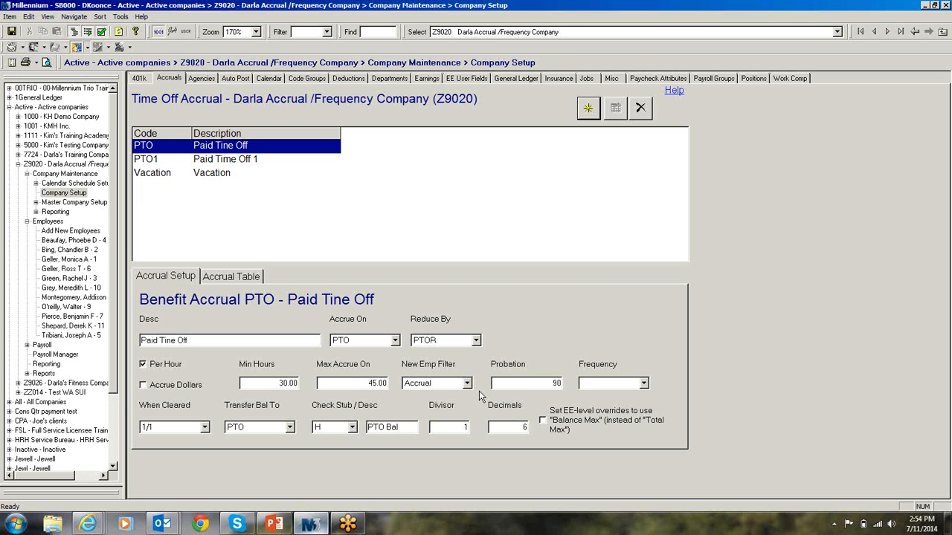
Open the first listed employee's status and position details and view the available employee types
click(74, 241)
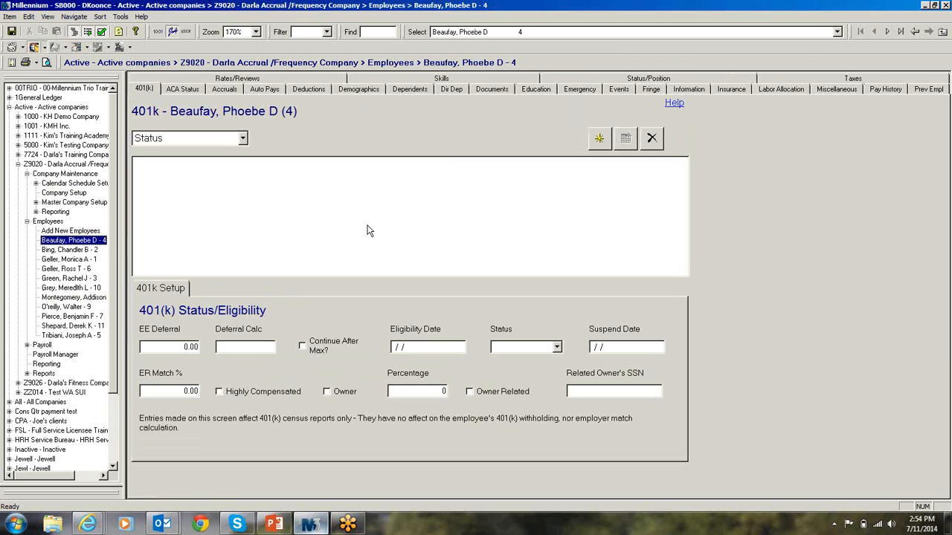
click(618, 79)
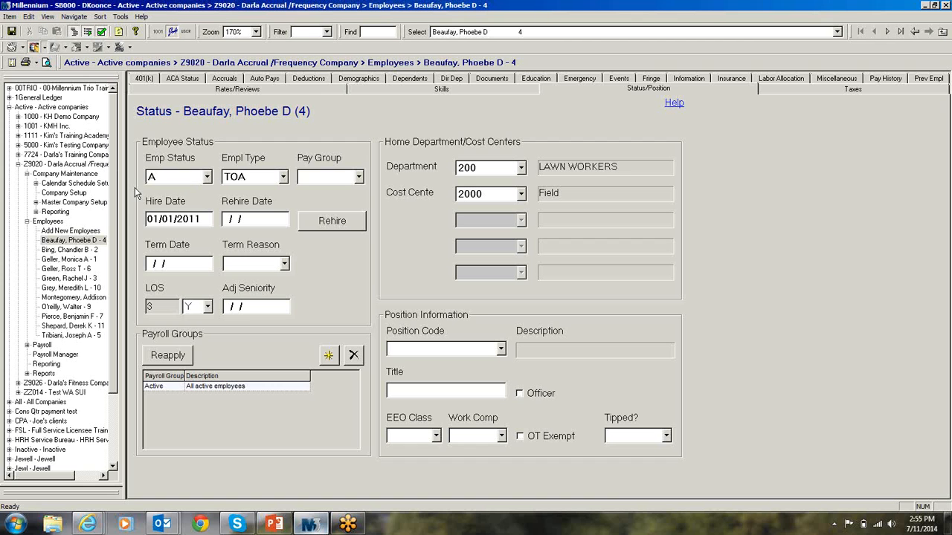
click(283, 177)
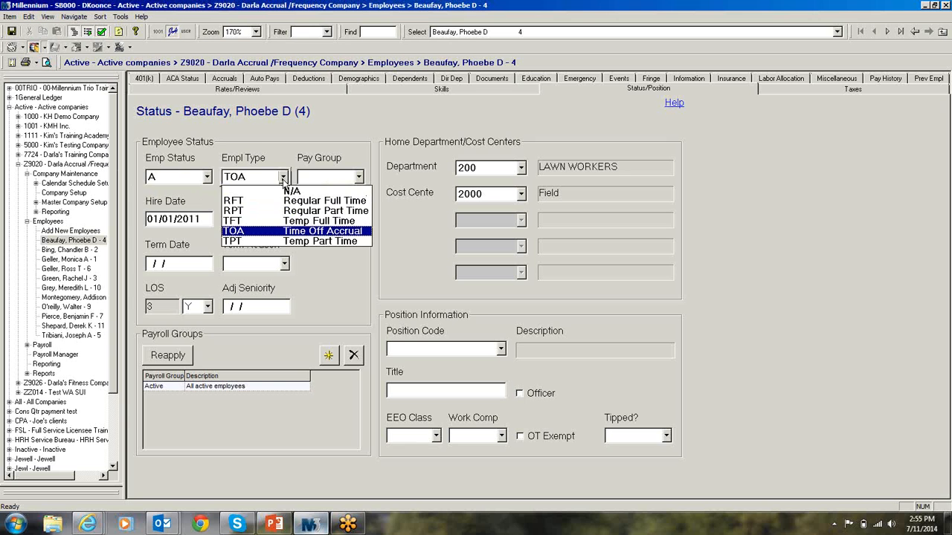
click(283, 178)
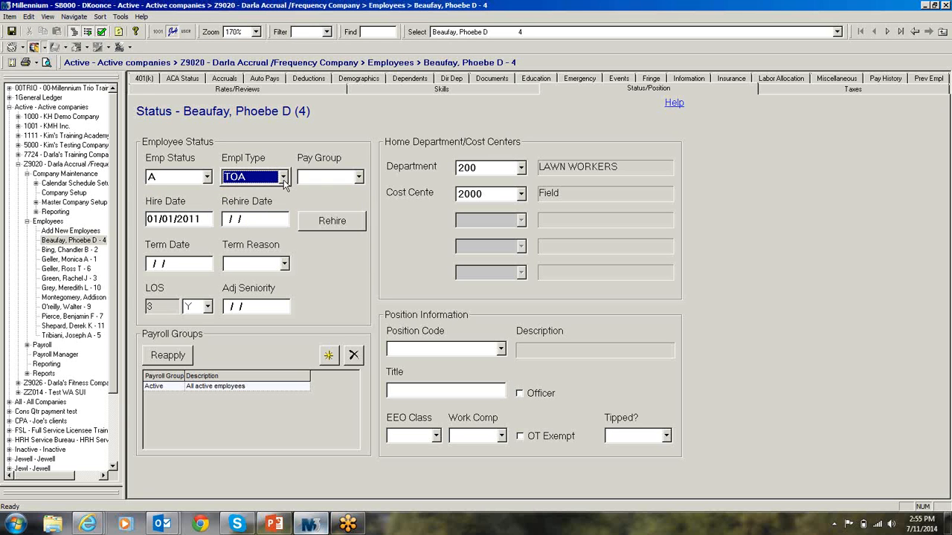
click(283, 178)
click(283, 180)
Display the Emp Filters codes among the company setup's miscellaneous codes to examine the Accrual filter's SQL
click(74, 202)
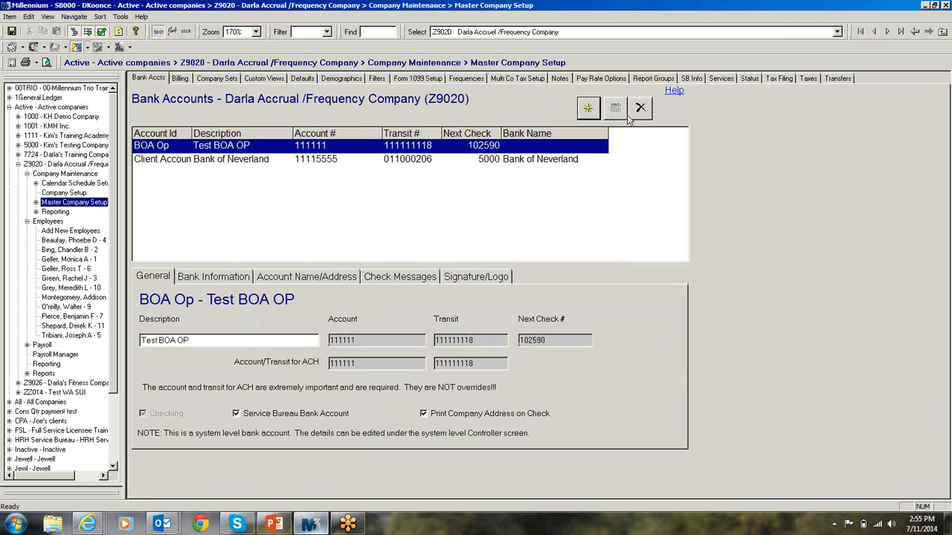
click(781, 31)
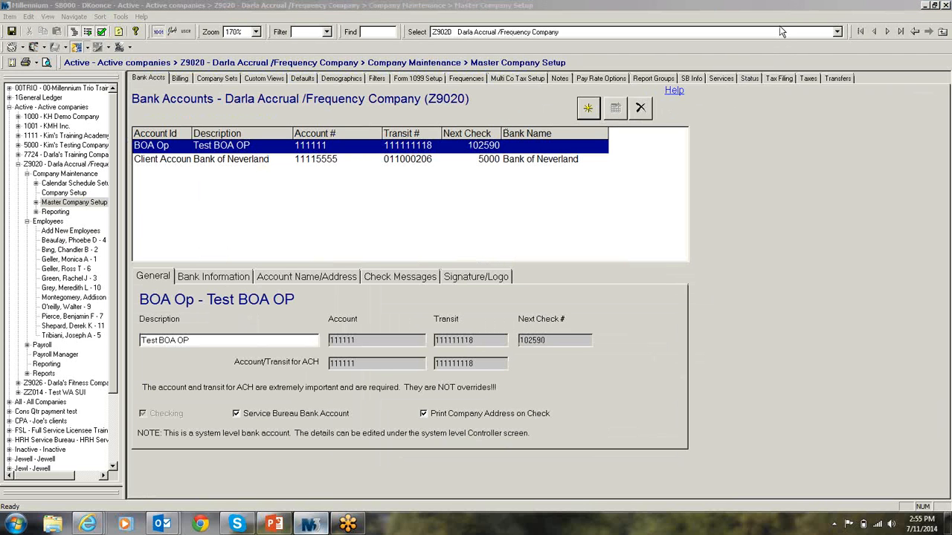
click(88, 195)
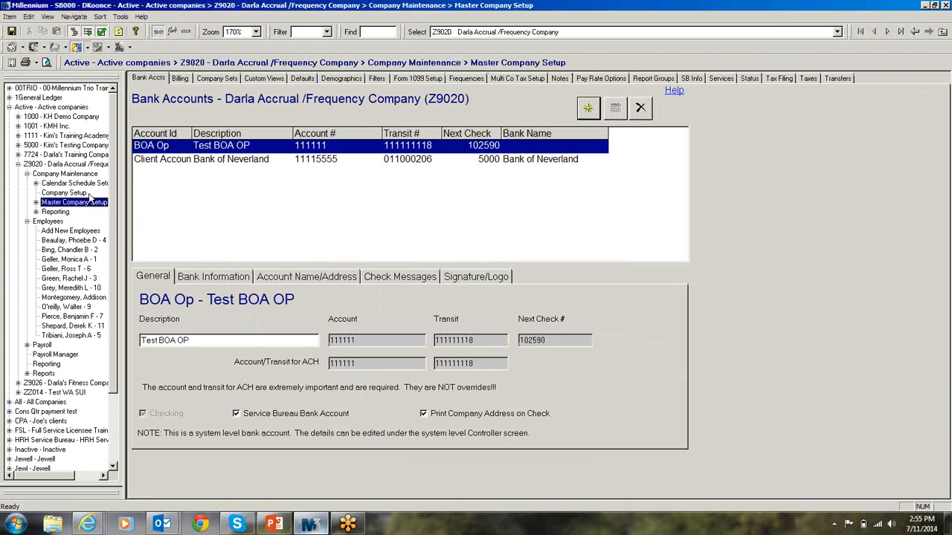
click(78, 194)
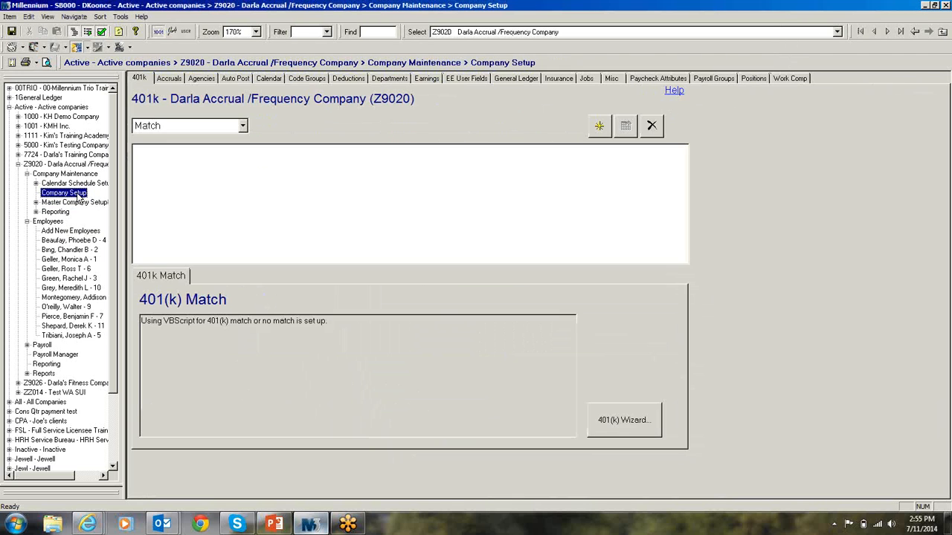
click(612, 77)
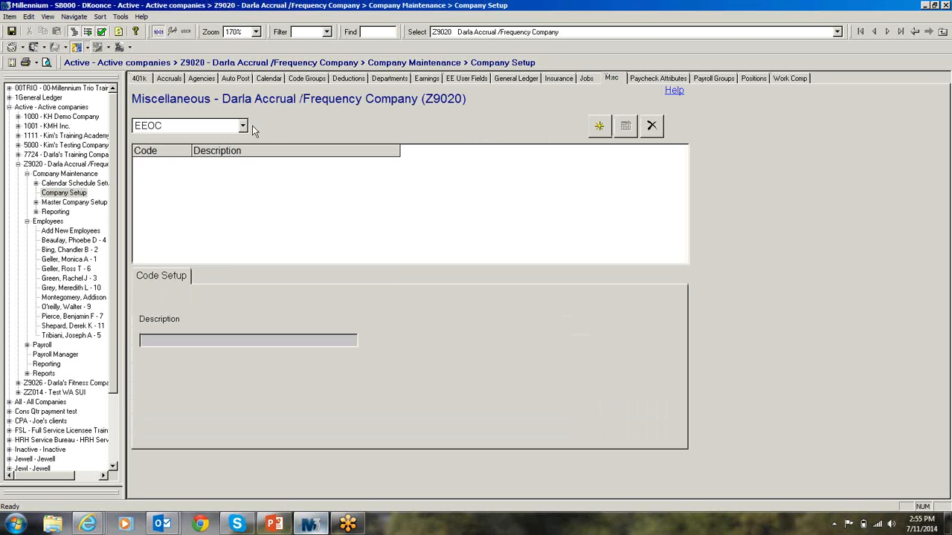
click(242, 127)
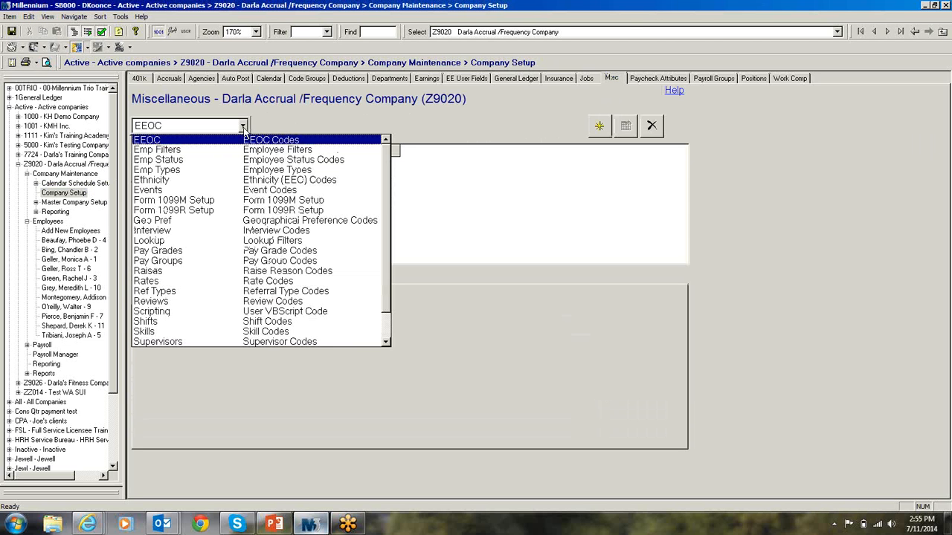
click(242, 151)
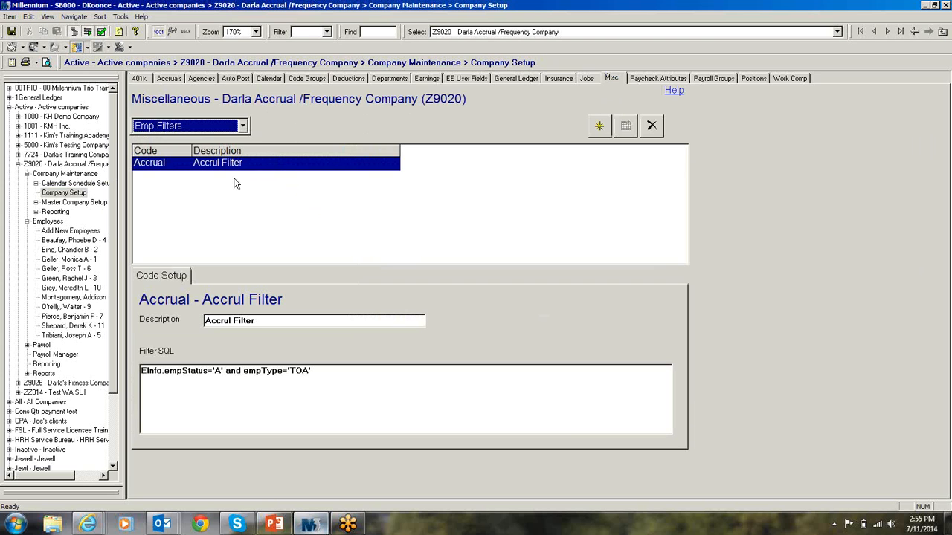